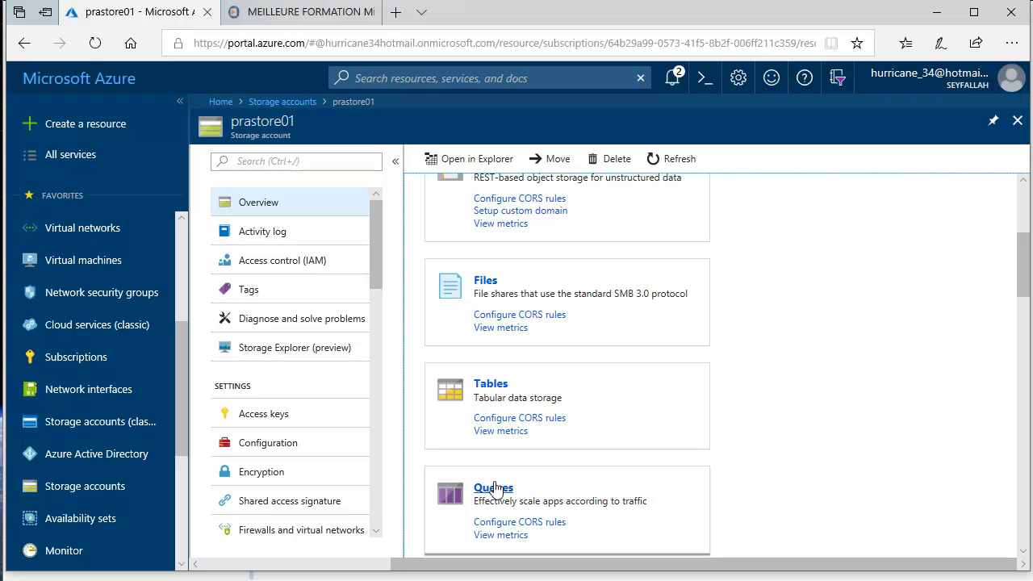
Open the Blobs service of the prastore01 storage account
scroll(486, 361, "up", 1)
scroll(508, 322, "up", 1)
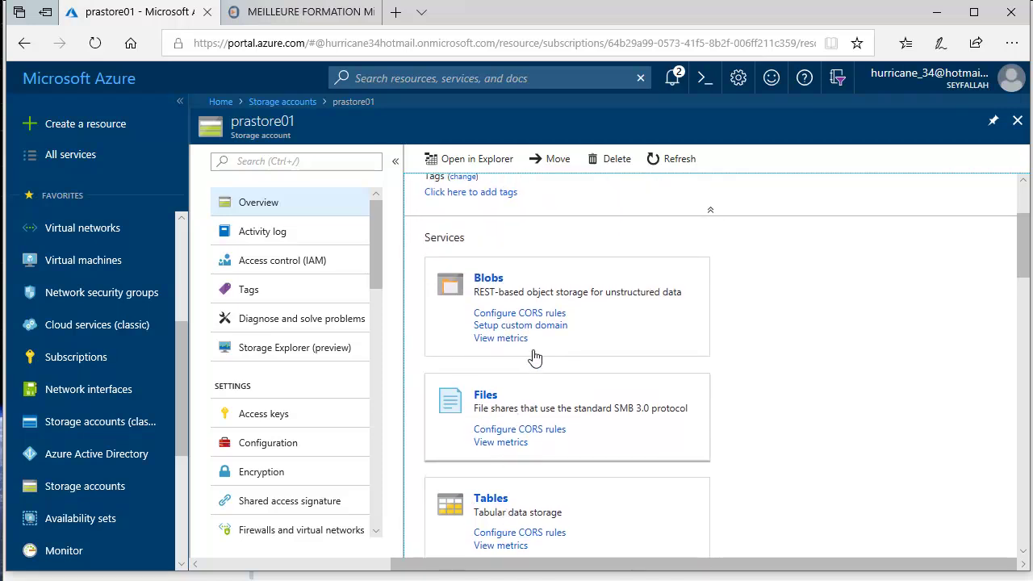
scroll(565, 306, "up", 1)
left_click(488, 336)
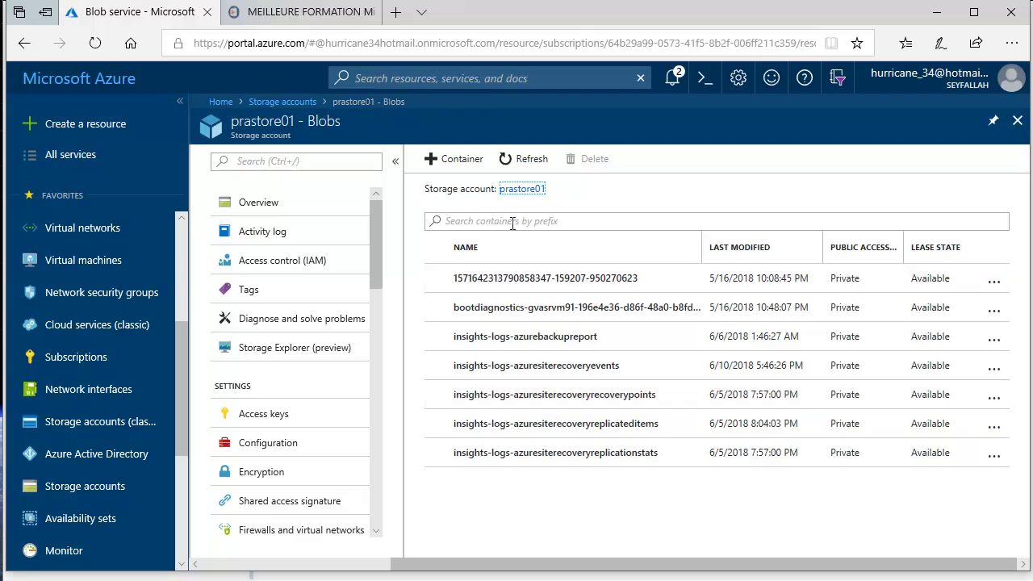
Create a new blob container named test with the public access level Private (no anonymous access)
left_click(454, 159)
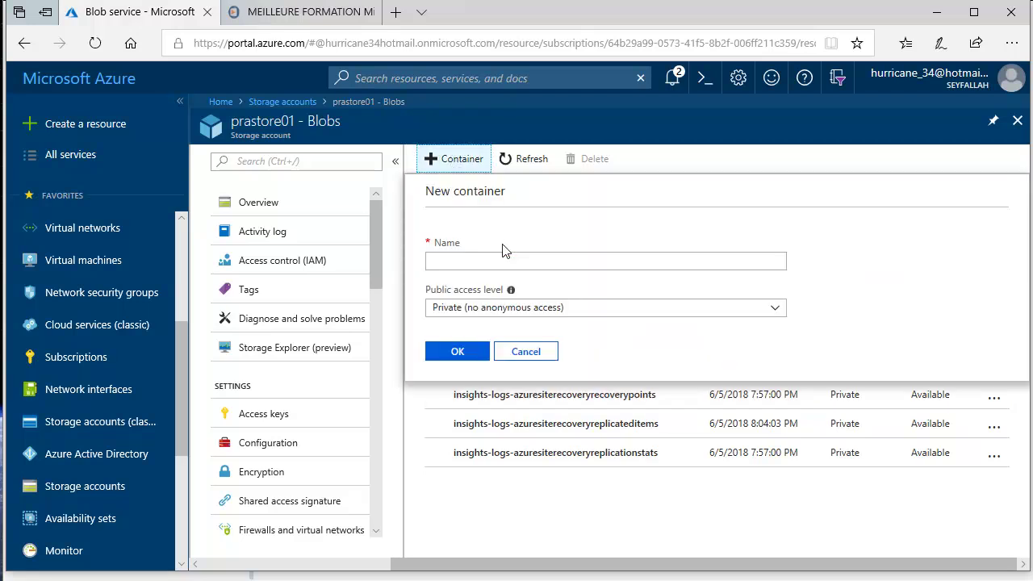
left_click(496, 265)
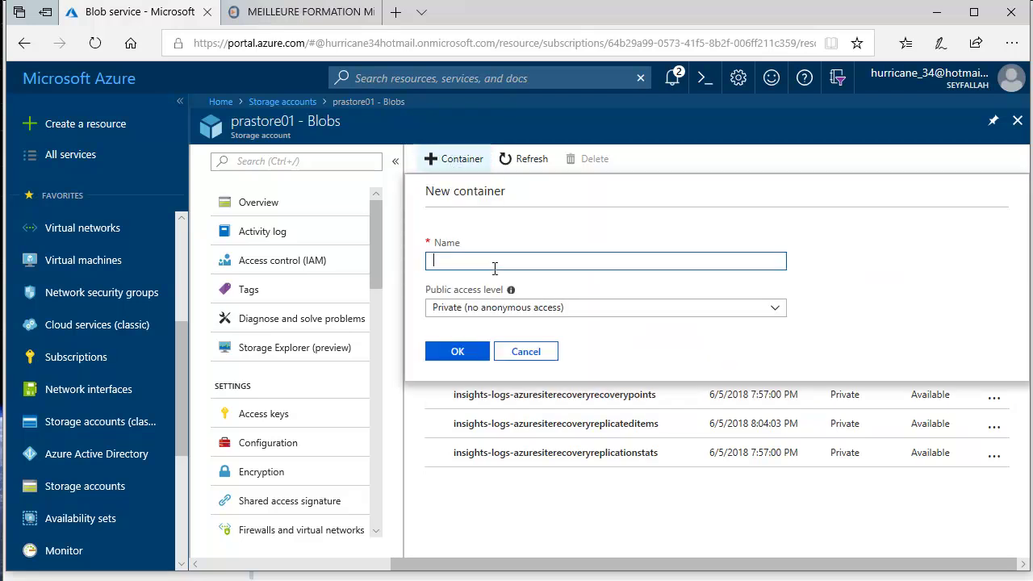
type("TEsTA")
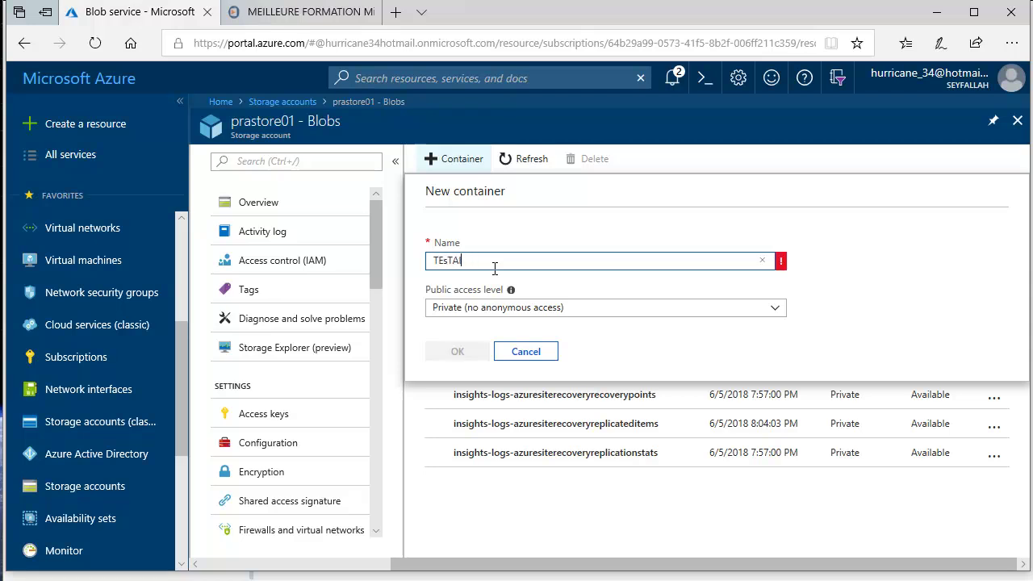
left_click_drag(557, 261, 214, 250)
type("test")
left_click(622, 310)
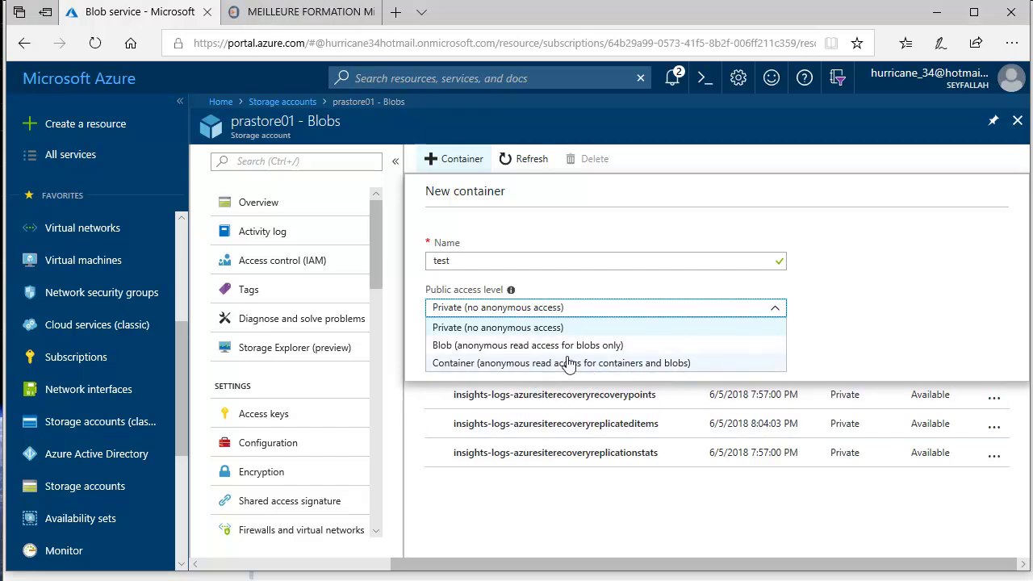
left_click(487, 330)
left_click(457, 351)
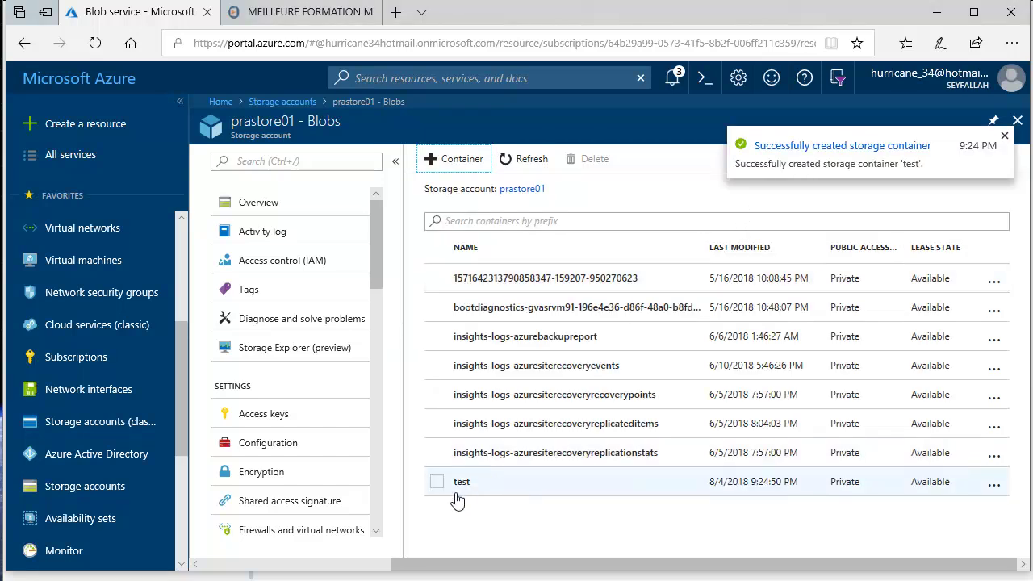
Open the test container to view its contents, dismiss the notification, and return to the container list
left_click(557, 487)
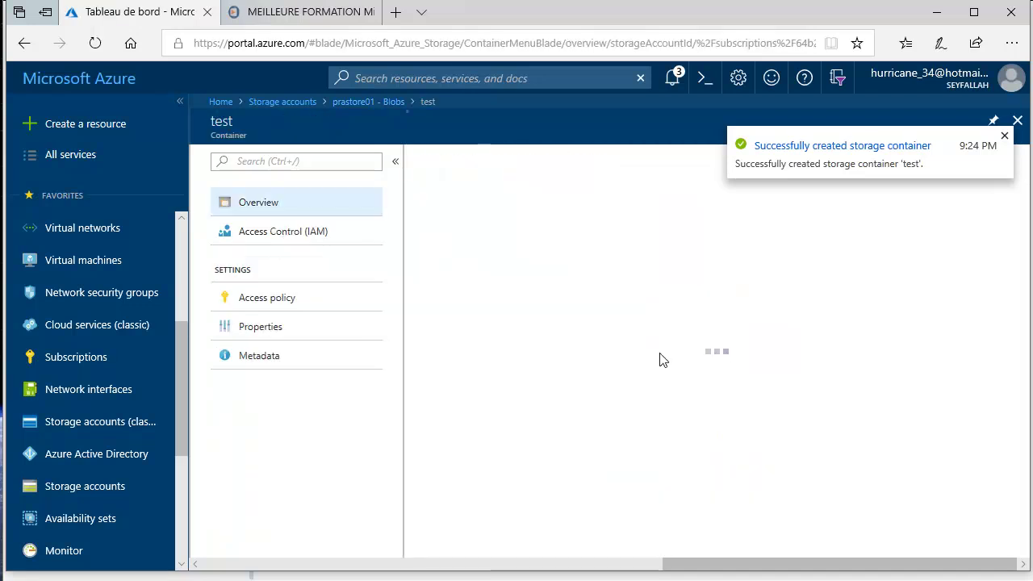
left_click(1004, 136)
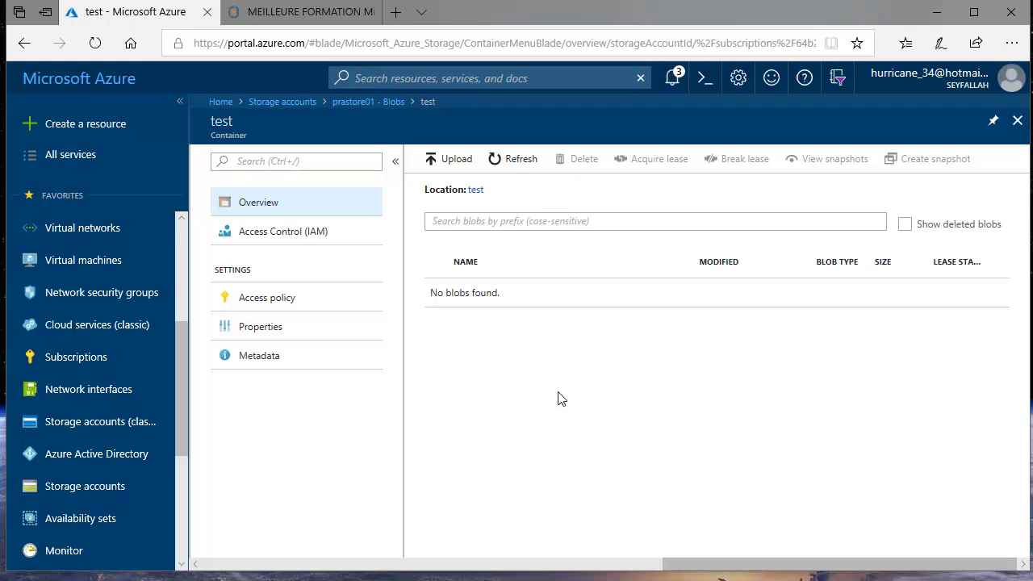
left_click(1017, 120)
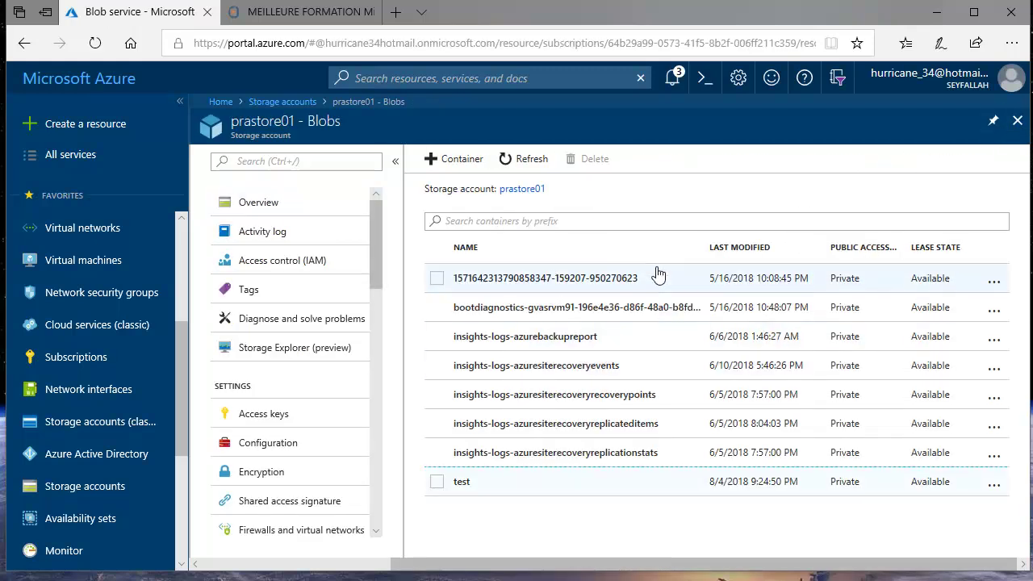
Browse the insights-logs-azurebackupreport container through resourceId=, SUBSCRIPTIONS, the subscription folder and RESOURCEGROUPS to the PROVIDERS folder under LAB-PRA
left_click(574, 339)
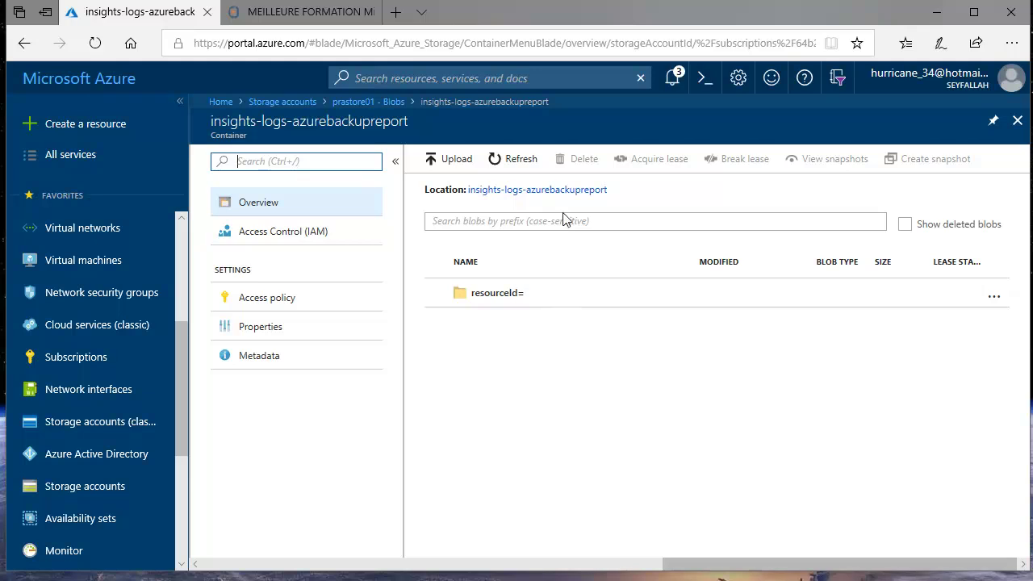
left_click(491, 293)
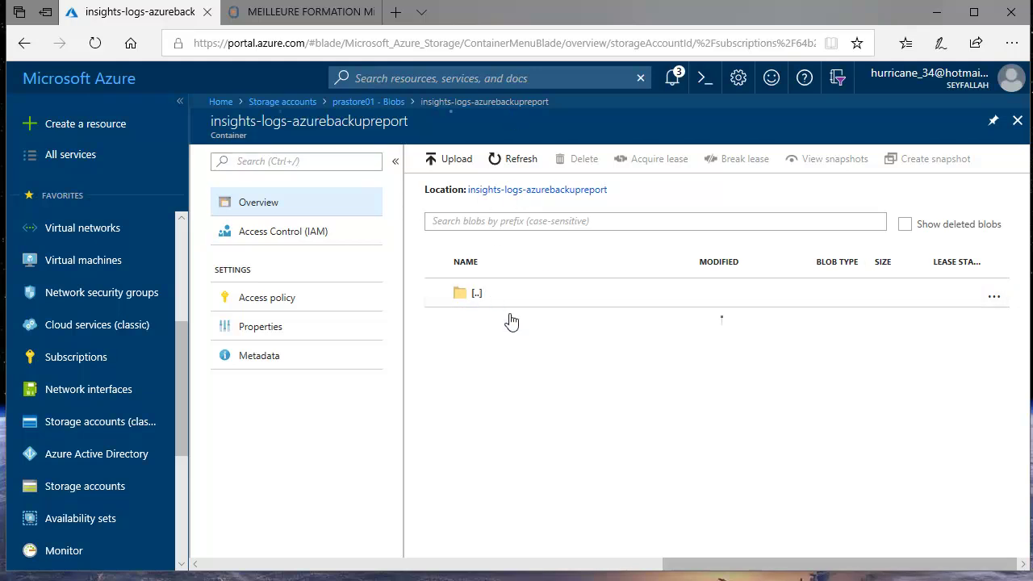
left_click(500, 322)
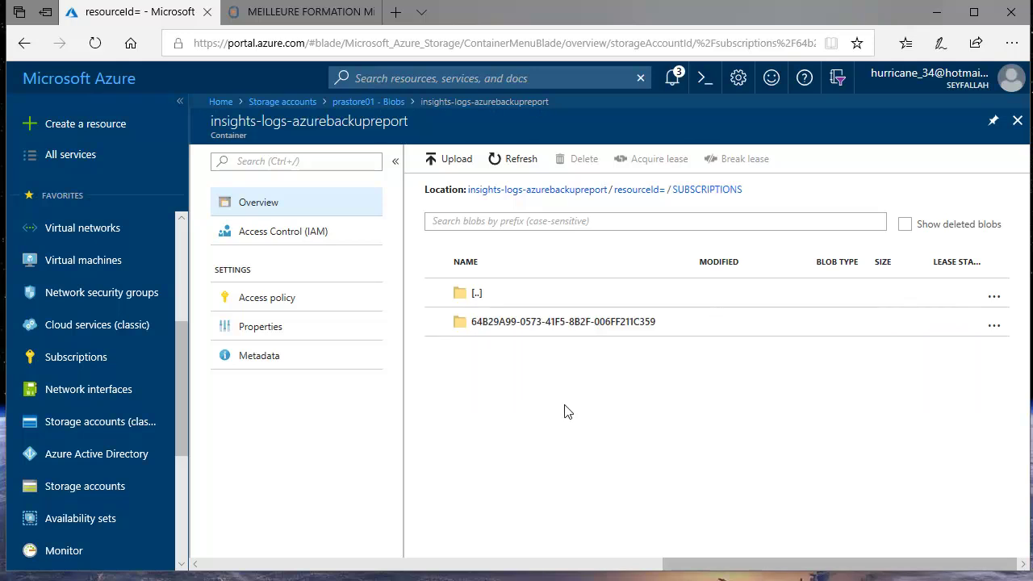
left_click(505, 325)
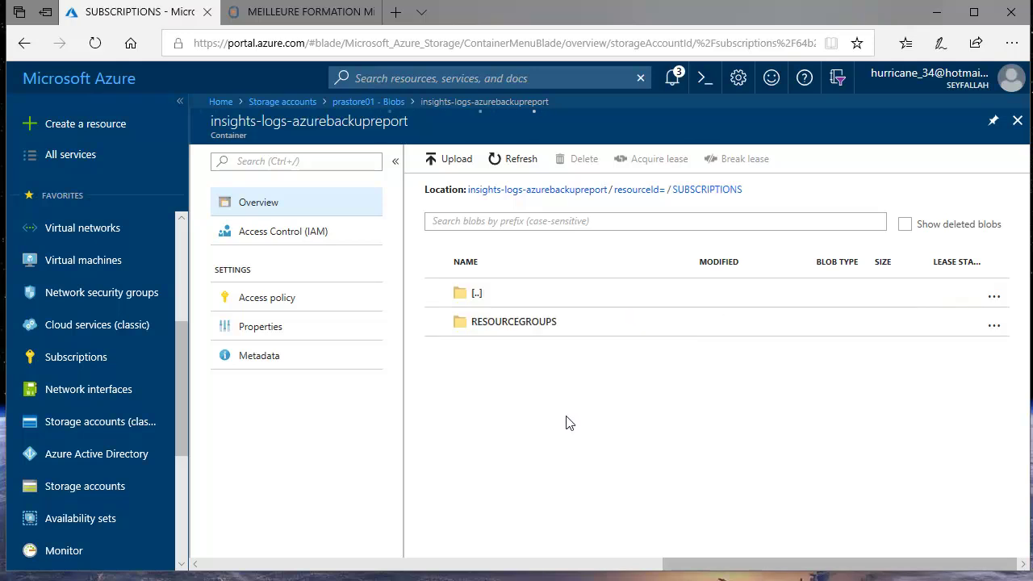
left_click(473, 323)
left_click(481, 339)
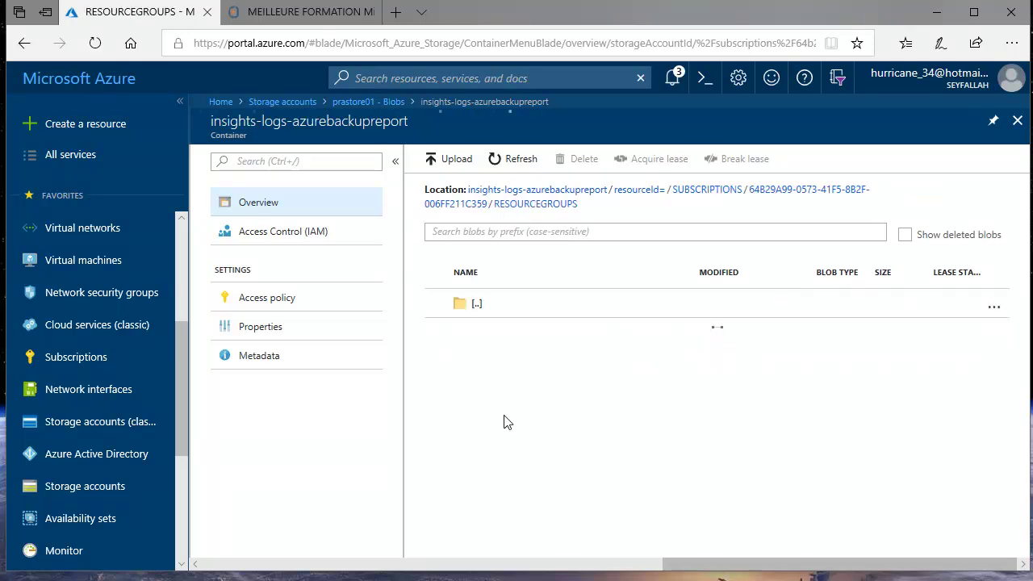
left_click(503, 344)
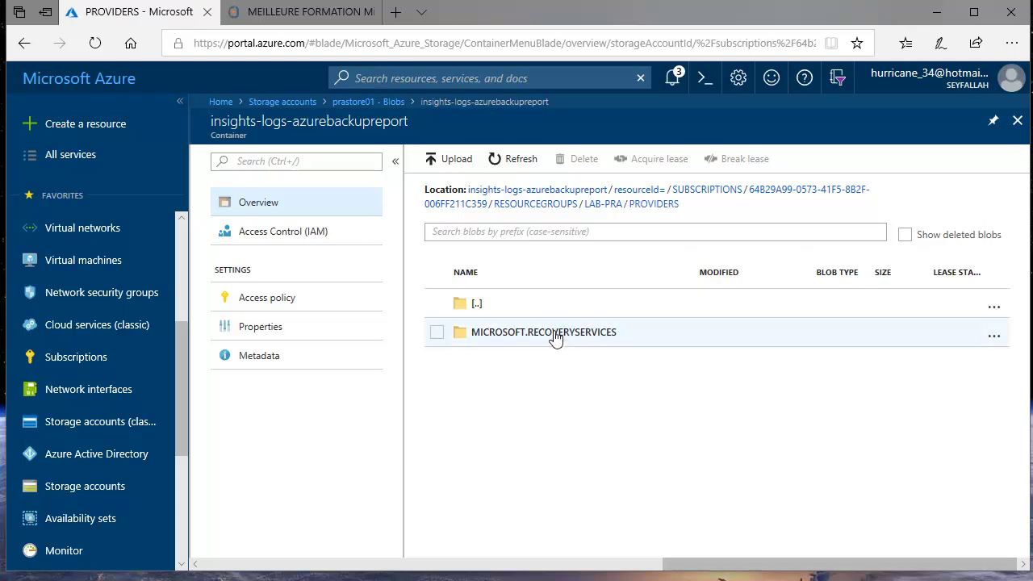
Continue through MICROSOFT.RECOVERYSERVICES, VAULTS and VMSINFRAPRA to the folder y=2018/m=06/d=05/h=23/m=00
left_click(560, 344)
left_click(514, 348)
left_click(514, 344)
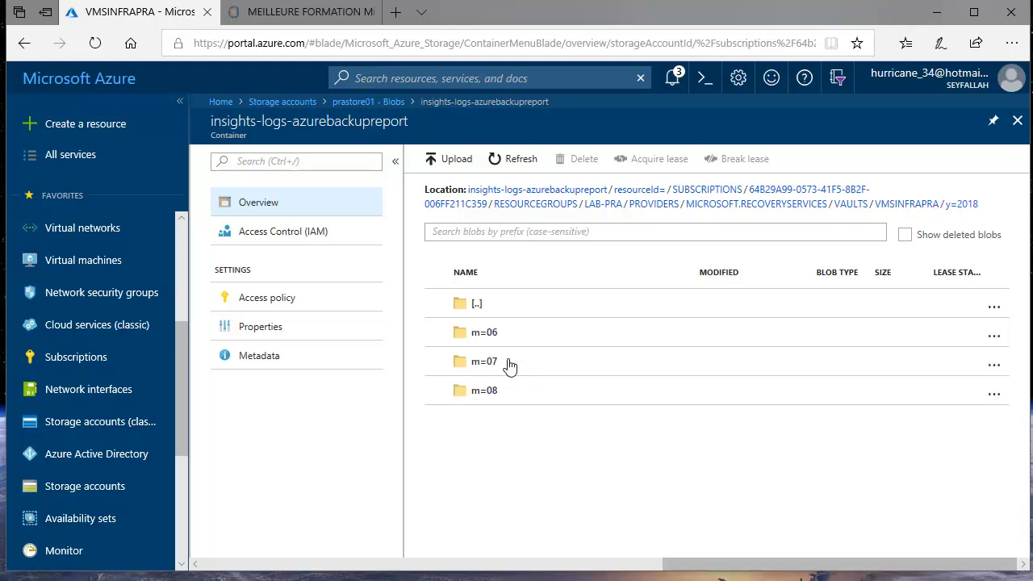
left_click(491, 333)
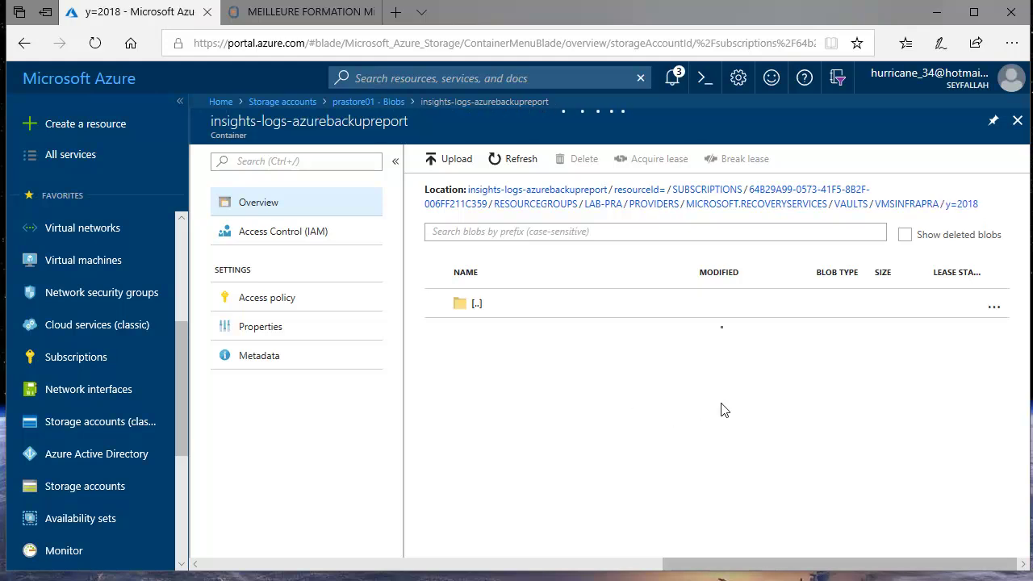
left_click(482, 295)
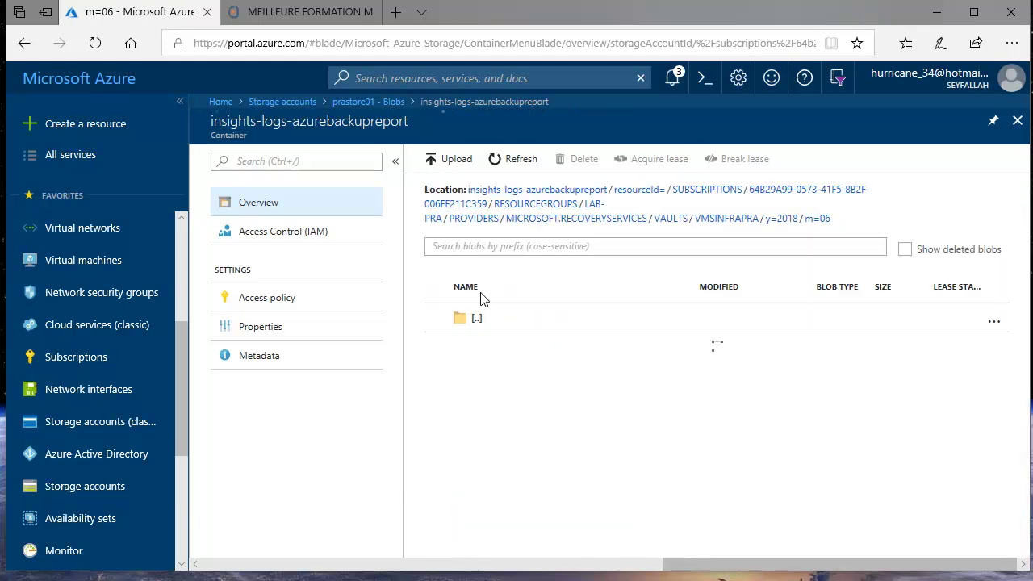
left_click(476, 349)
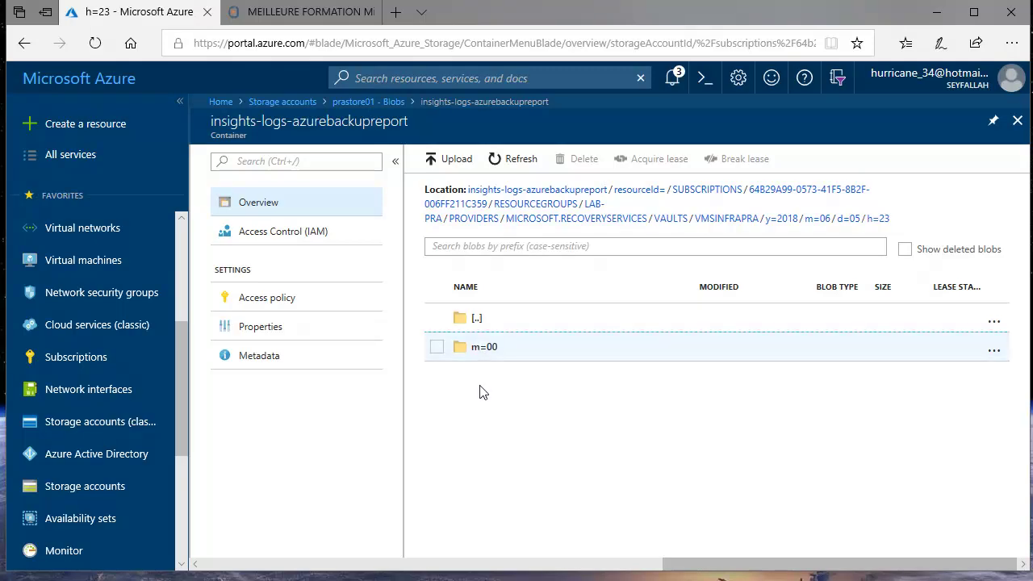
left_click(480, 348)
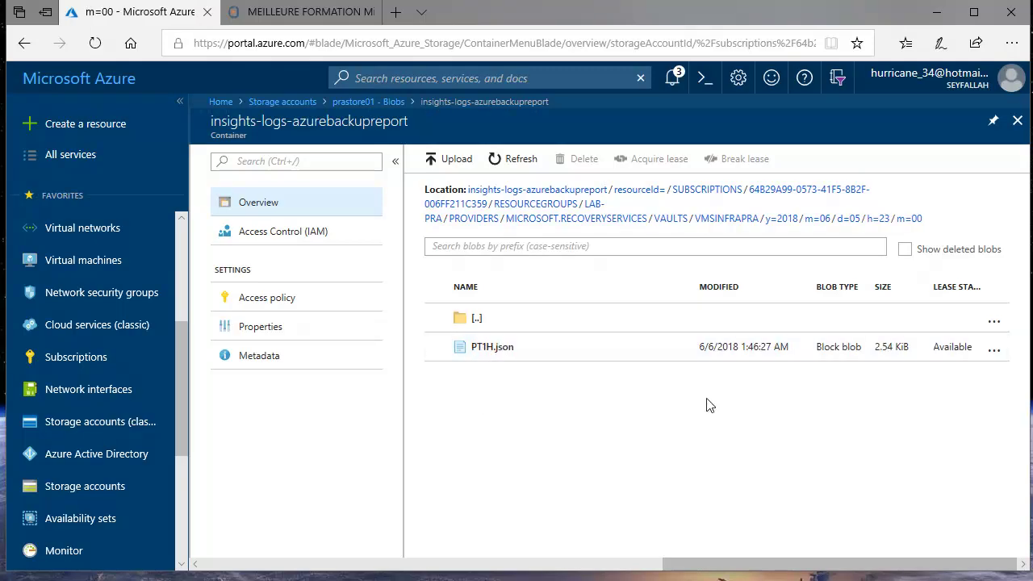
Open the PT1H.json blob and examine its properties, from lease and copy details to access tier and metadata
left_click_drag(723, 559, 789, 553)
left_click(494, 354)
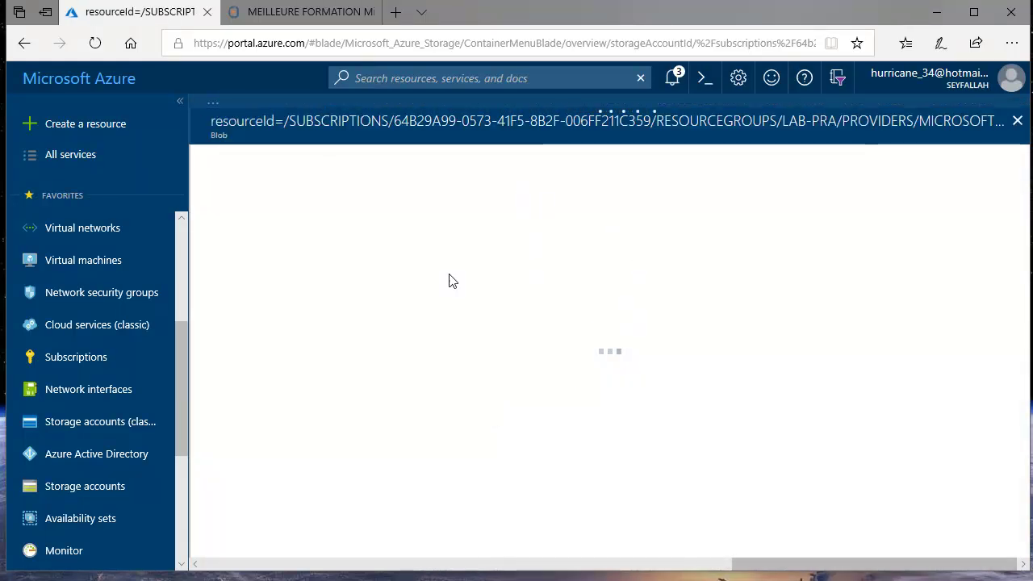
scroll(472, 339, "down", 1)
scroll(472, 340, "down", 3)
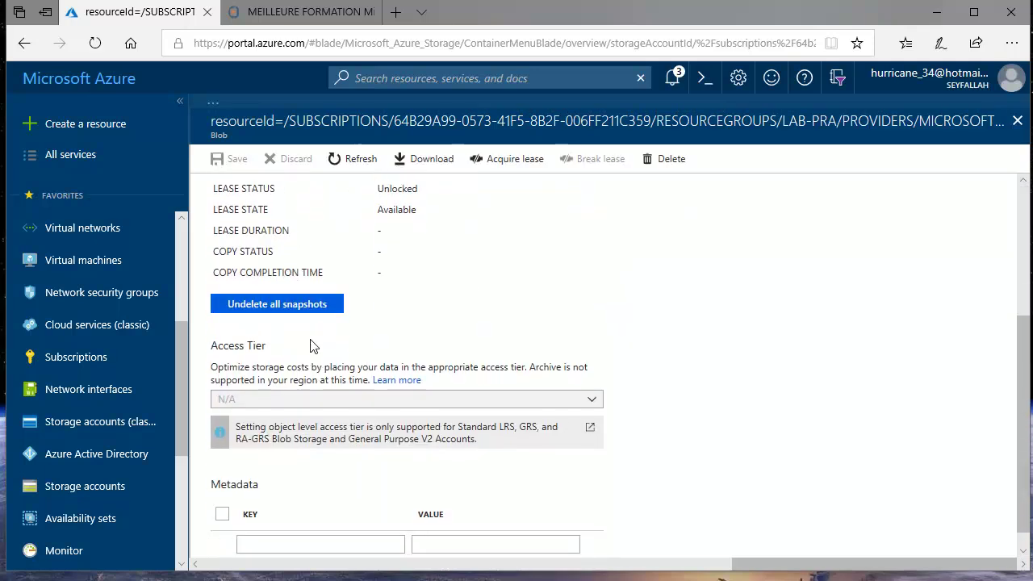
left_click_drag(246, 271, 299, 326)
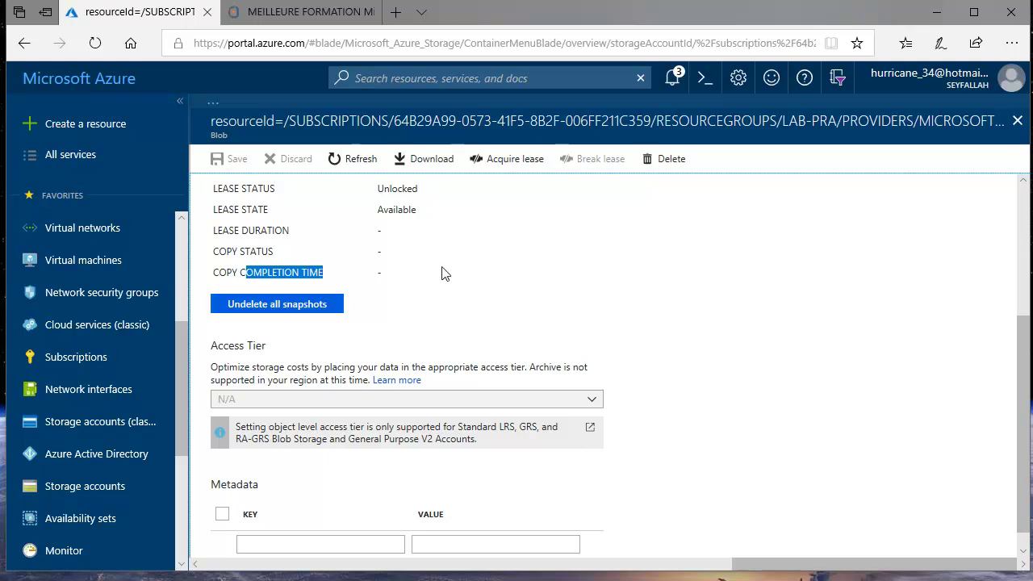
scroll(440, 274, "down", 1)
left_click(222, 493)
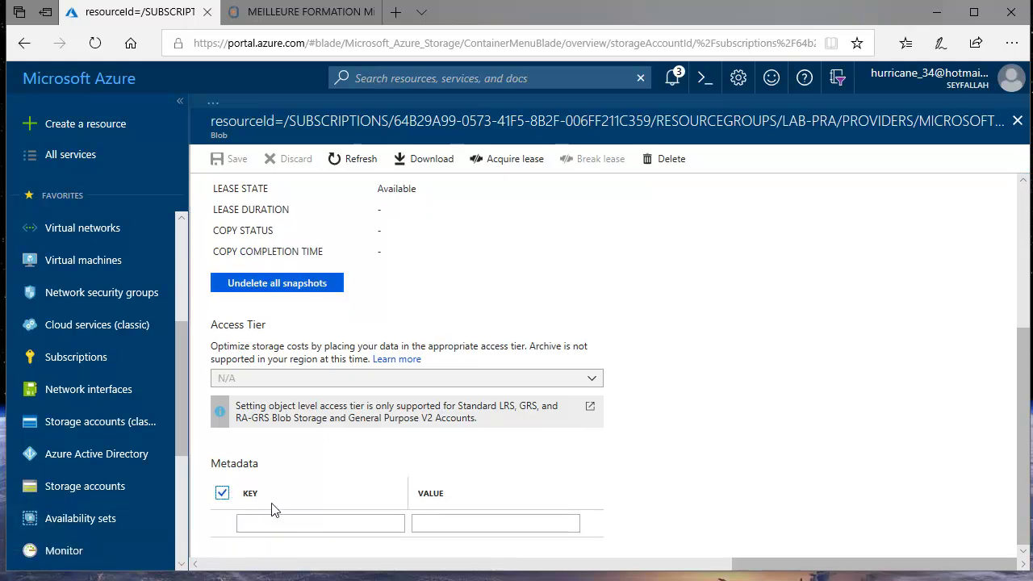
scroll(451, 477, "up", 3)
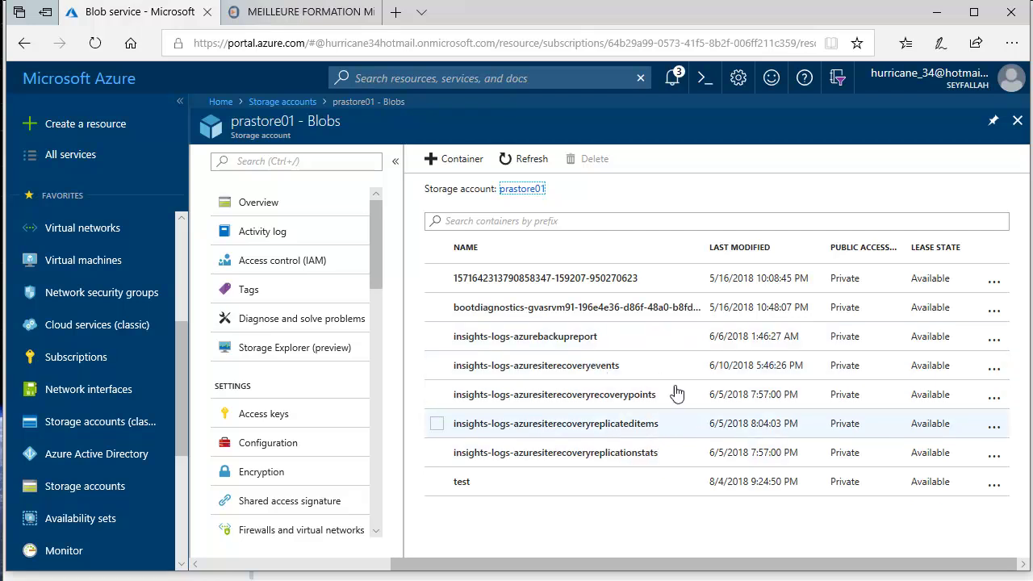
Browse the insights-logs-azuresiterecoveryevents container through resourceId=, SUBSCRIPTIONS, the subscription folder and RESOURCEGROUPS to the LAB-PRA folder
left_click(573, 368)
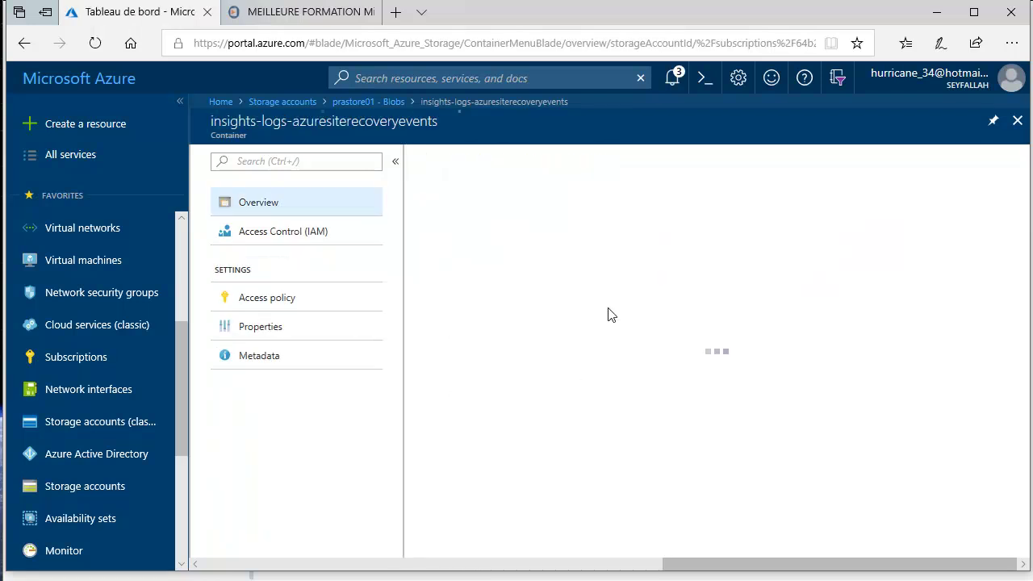
left_click(509, 300)
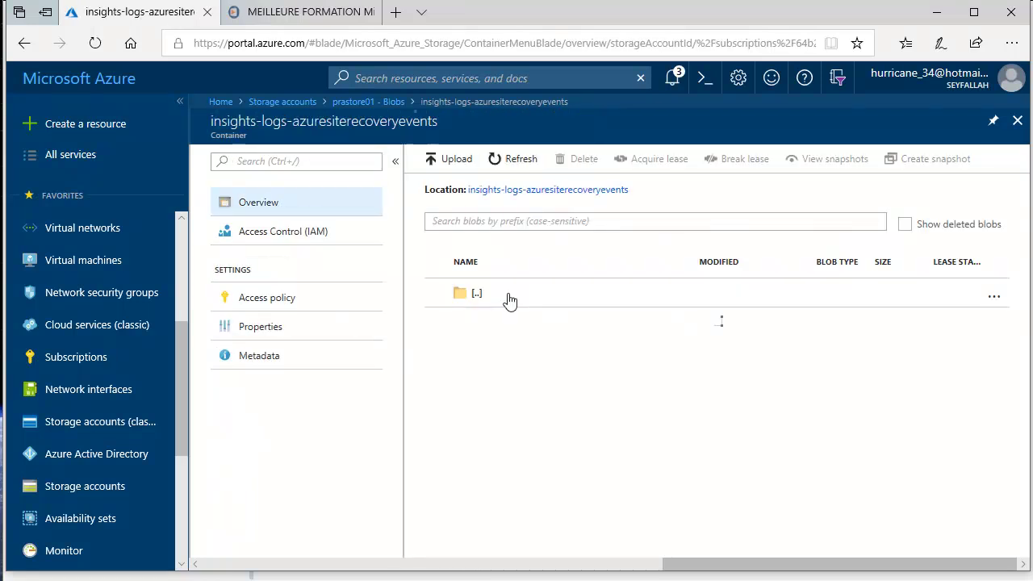
left_click(517, 322)
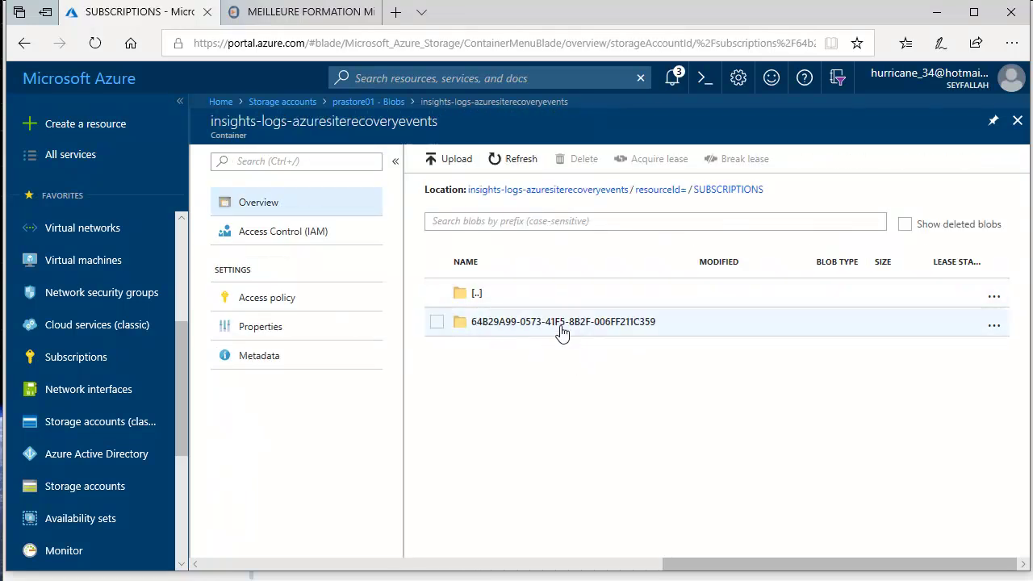
left_click(562, 330)
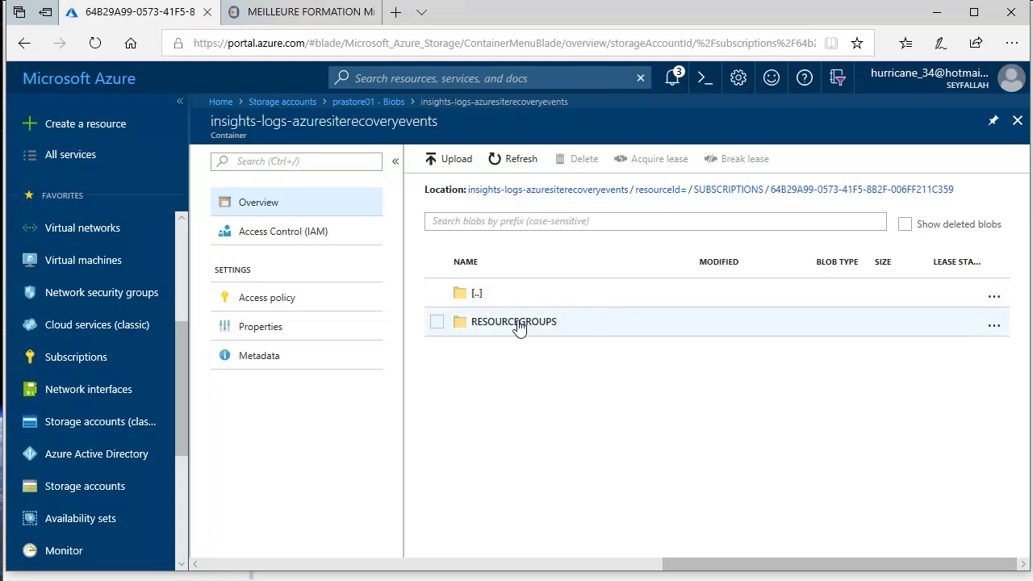
left_click(518, 322)
left_click(510, 336)
left_click(503, 337)
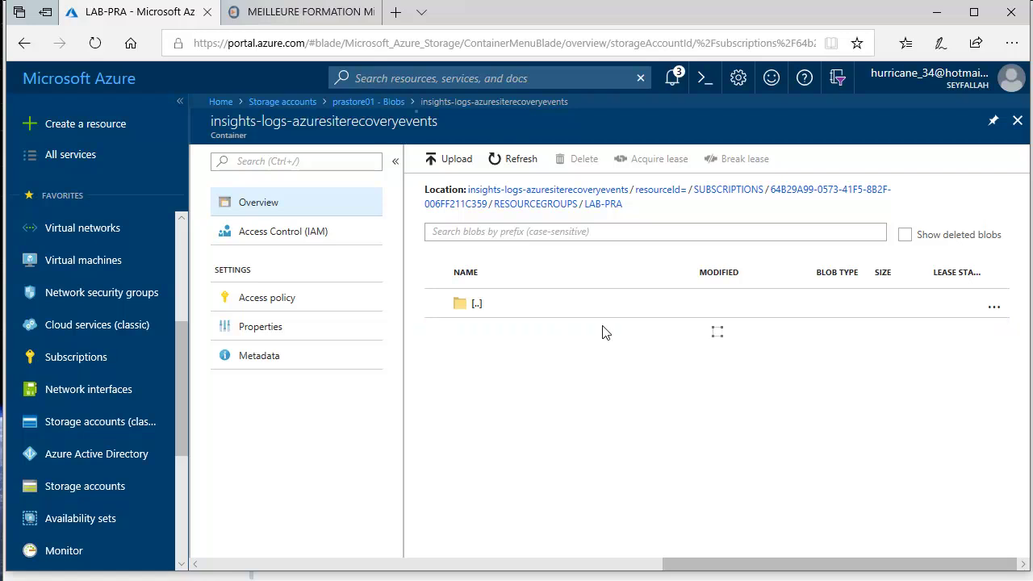
Continue from LAB-PRA through PROVIDERS, MICROSOFT.RECOVERYSERVICES, VAULTS and VMSINFRAPRA to the y=2018 folder
left_click(532, 339)
left_click(487, 331)
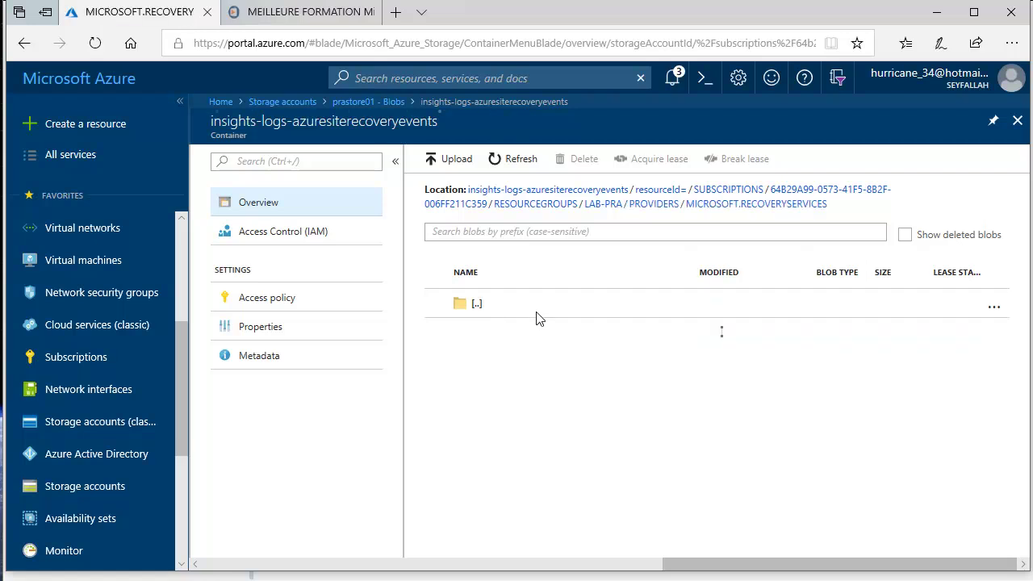
left_click(519, 337)
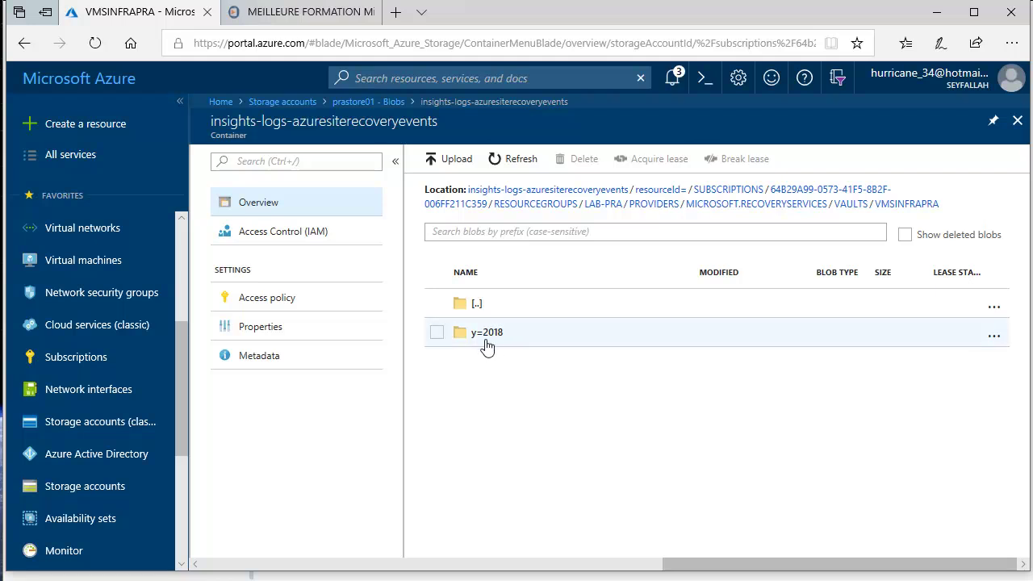
left_click(487, 337)
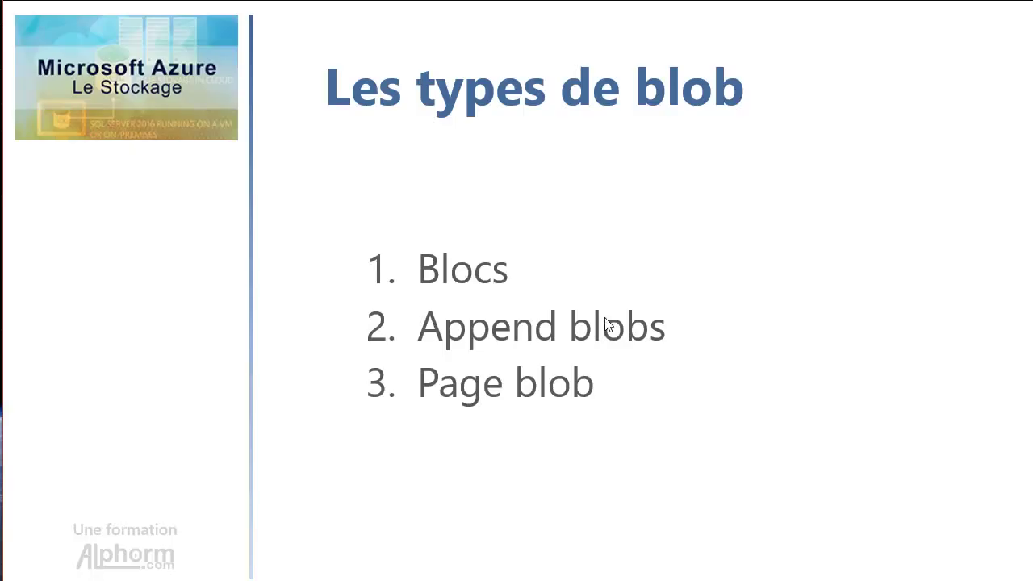
left_click(607, 272)
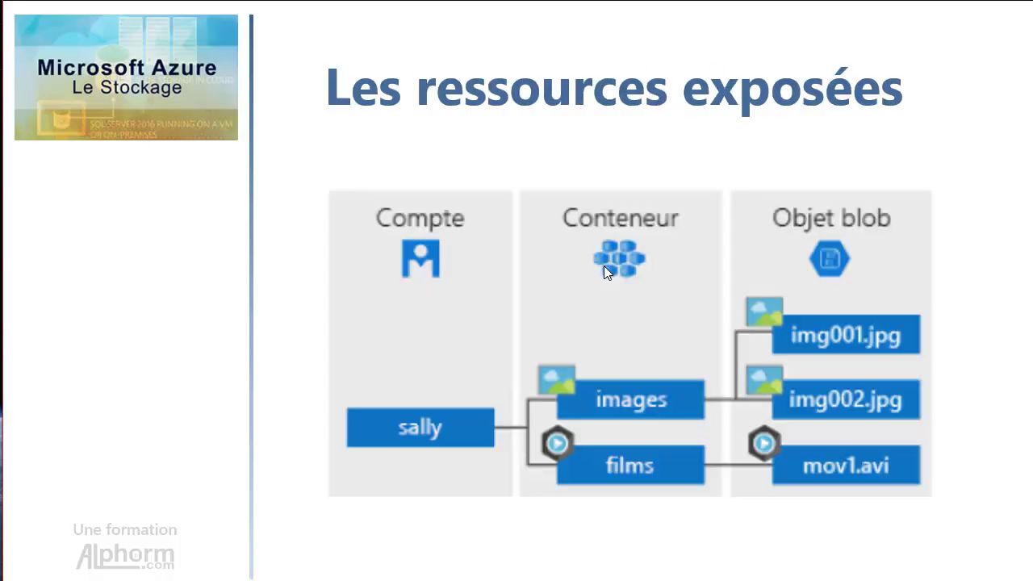